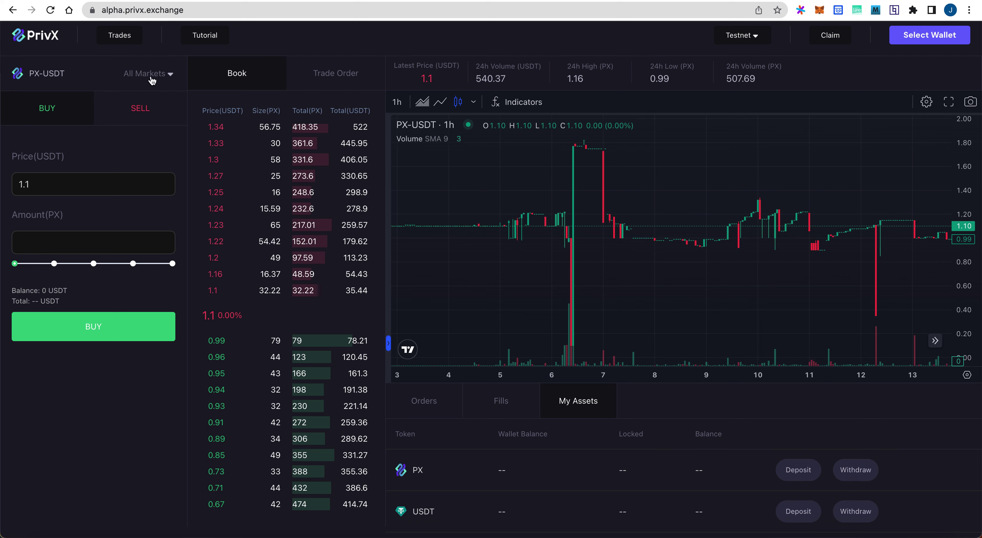
# Look through the sell and buy order forms, the trade order view and the order book for PX-USDT
pyautogui.click(141, 103)
pyautogui.click(142, 114)
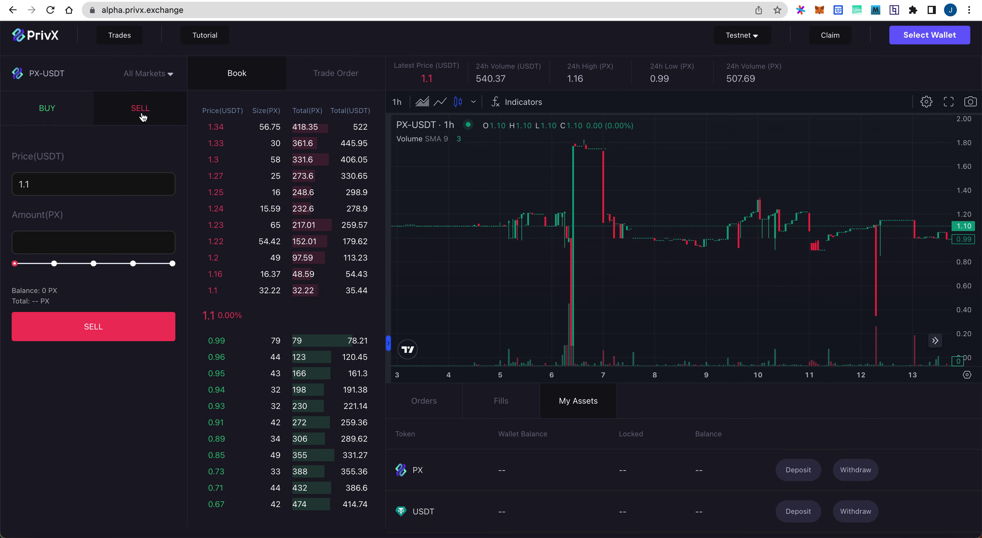
pyautogui.click(51, 113)
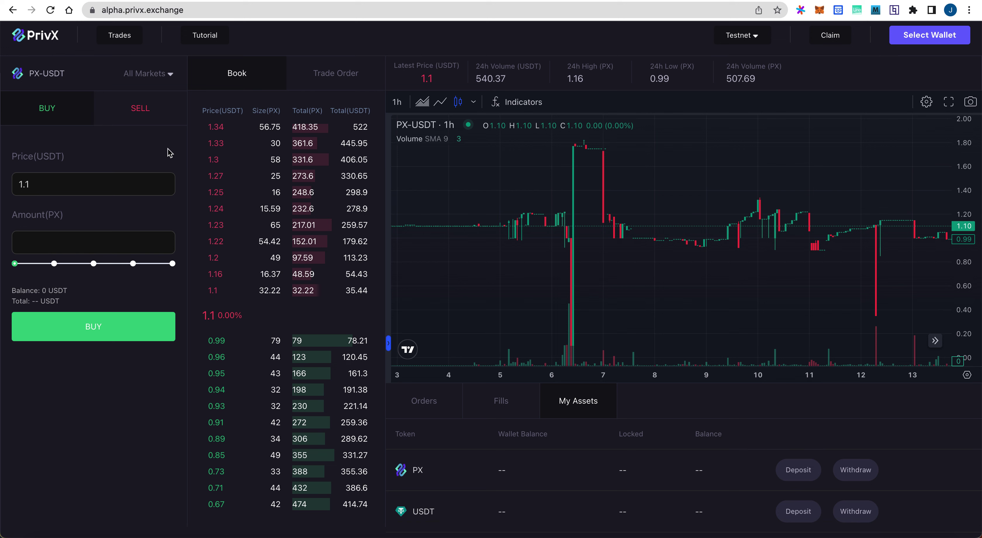
pyautogui.click(339, 76)
pyautogui.click(257, 73)
# Examine the recent PX-USDT price history on the chart and the account's orders, fills and assets lists
pyautogui.click(679, 243)
pyautogui.click(698, 265)
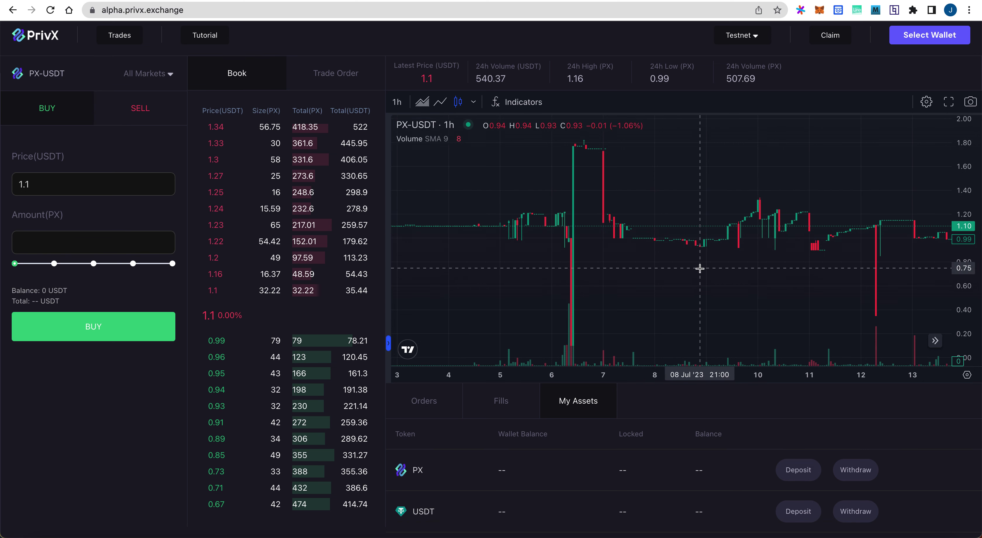
pyautogui.hscroll(5, 636, 257)
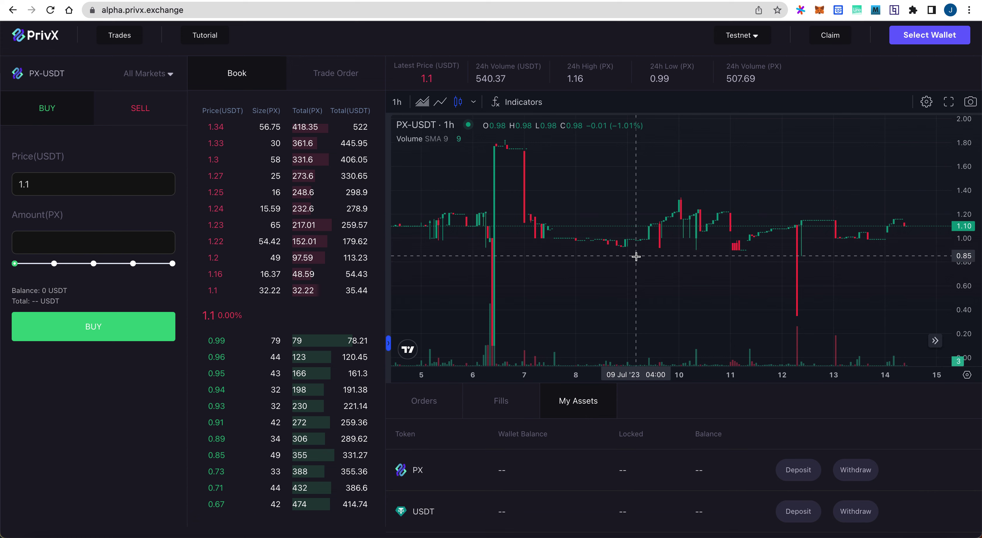
pyautogui.scroll(-2, 636, 257)
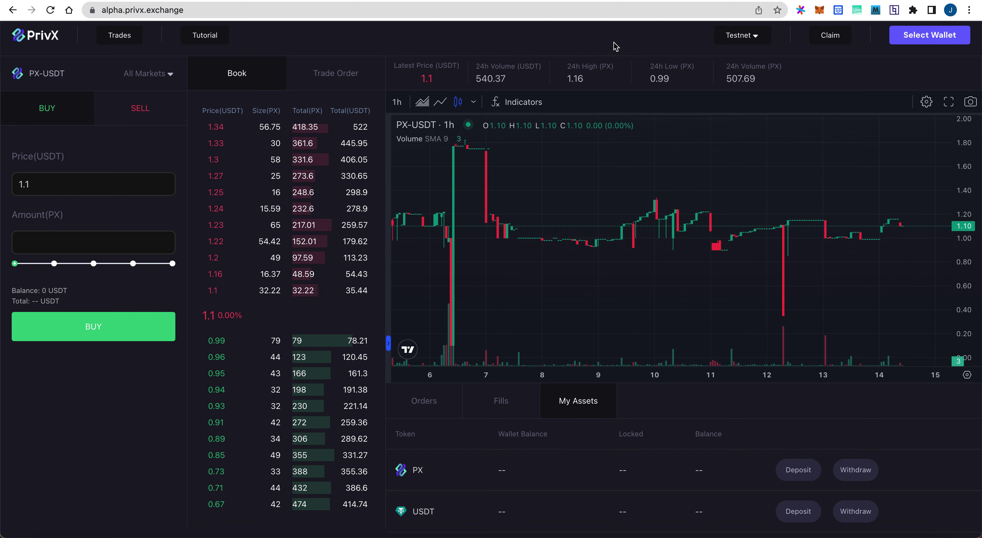
pyautogui.click(417, 409)
pyautogui.click(497, 409)
pyautogui.click(579, 407)
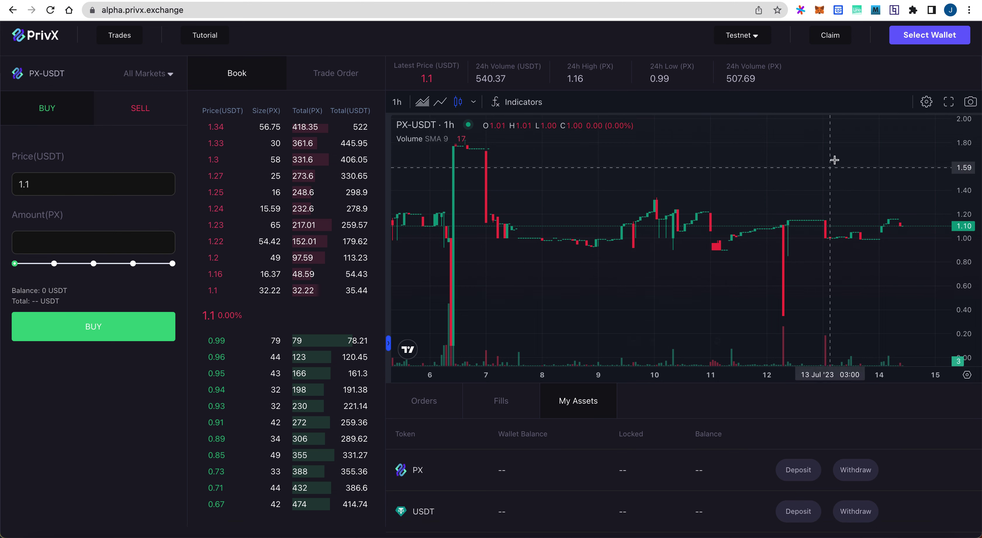
# View the Leo Wallet extension's Chrome Web Store page and open the wallet over the exchange to check its account
pyautogui.click(894, 10)
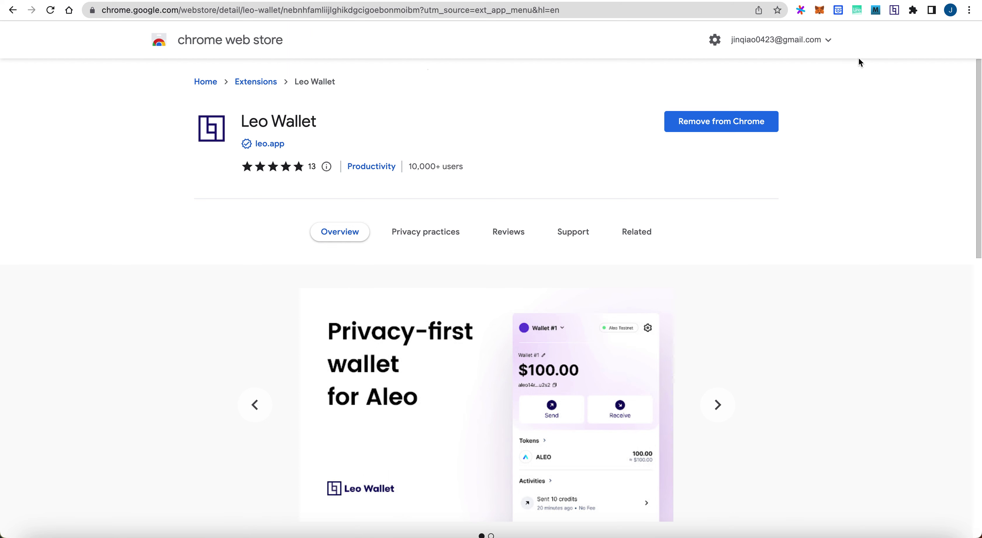
pyautogui.click(888, 0)
pyautogui.click(894, 10)
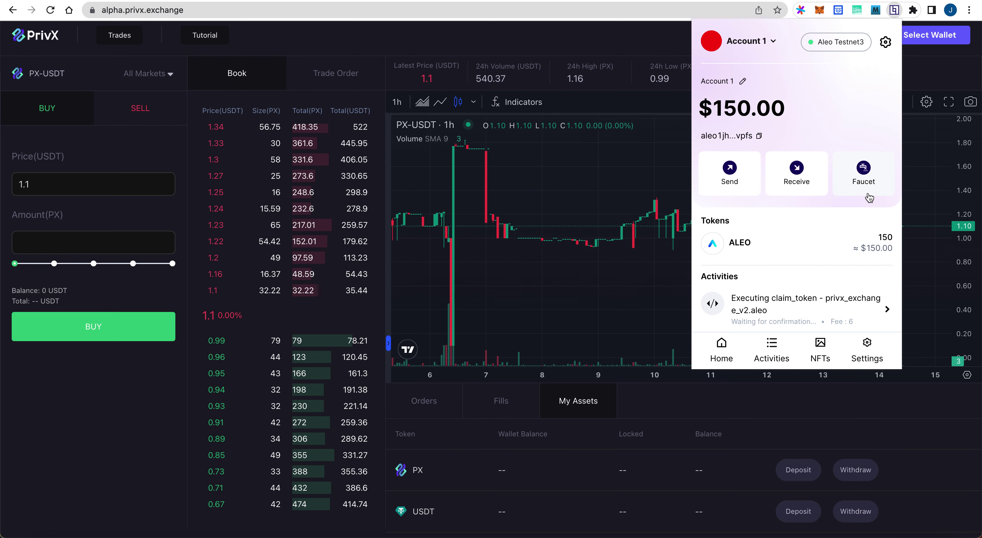
# Close the wallet overview and connect Leo Wallet to the exchange
pyautogui.click(924, 79)
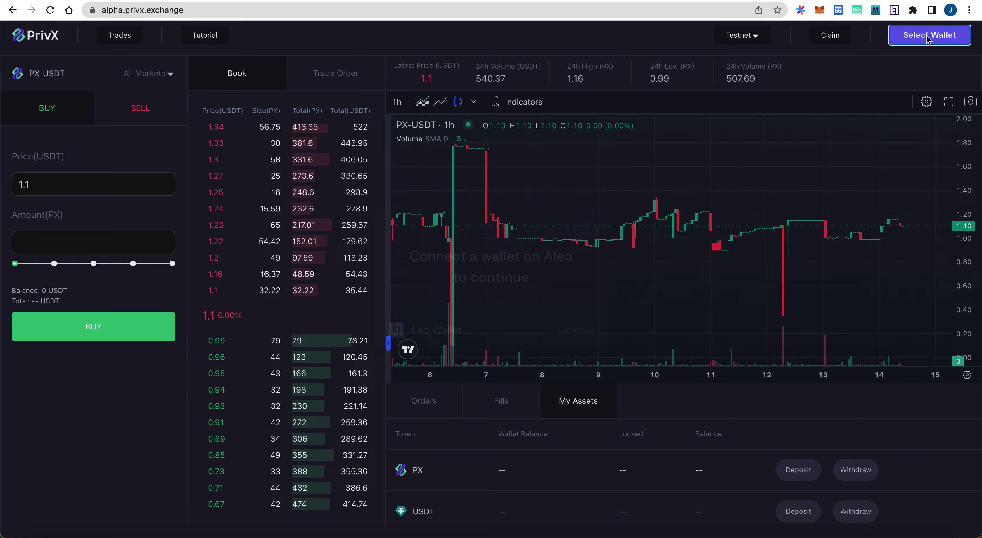
pyautogui.click(928, 36)
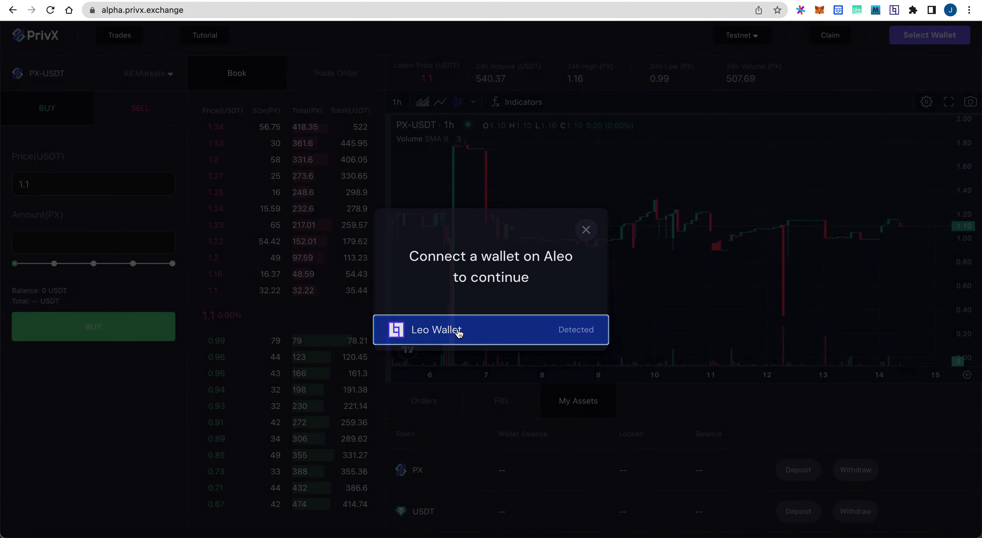
pyautogui.click(455, 331)
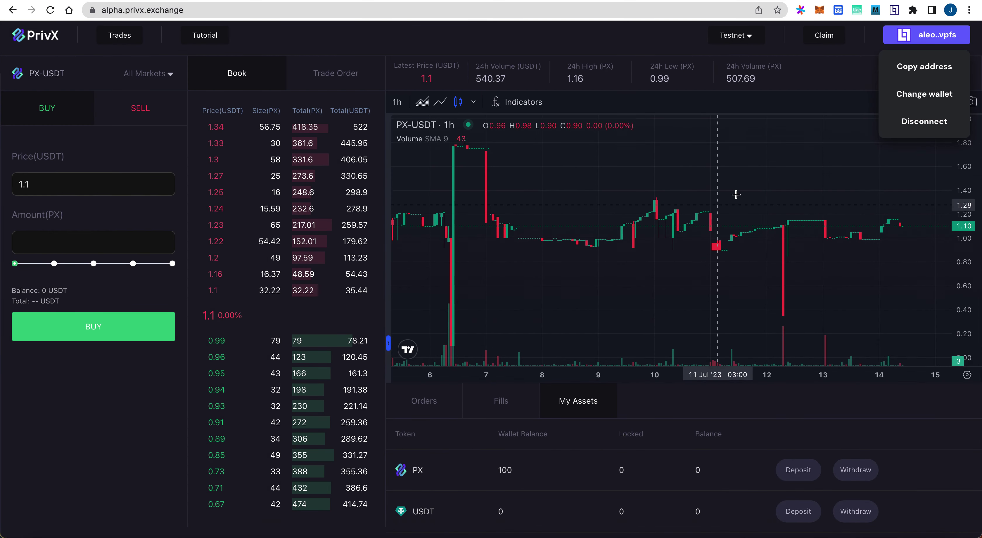
# Claim the PX test tokens and approve the claim transaction in Leo Wallet
pyautogui.click(823, 36)
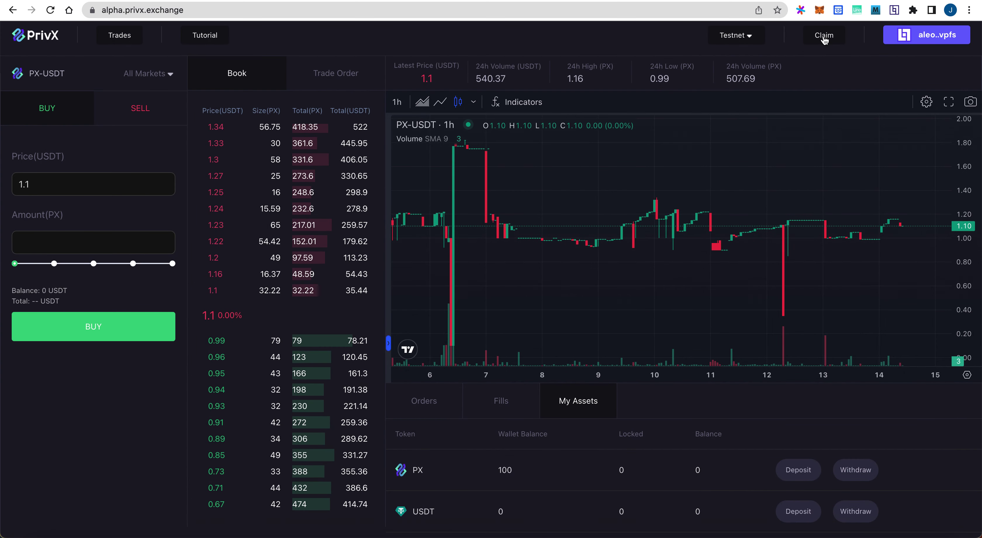
pyautogui.click(824, 36)
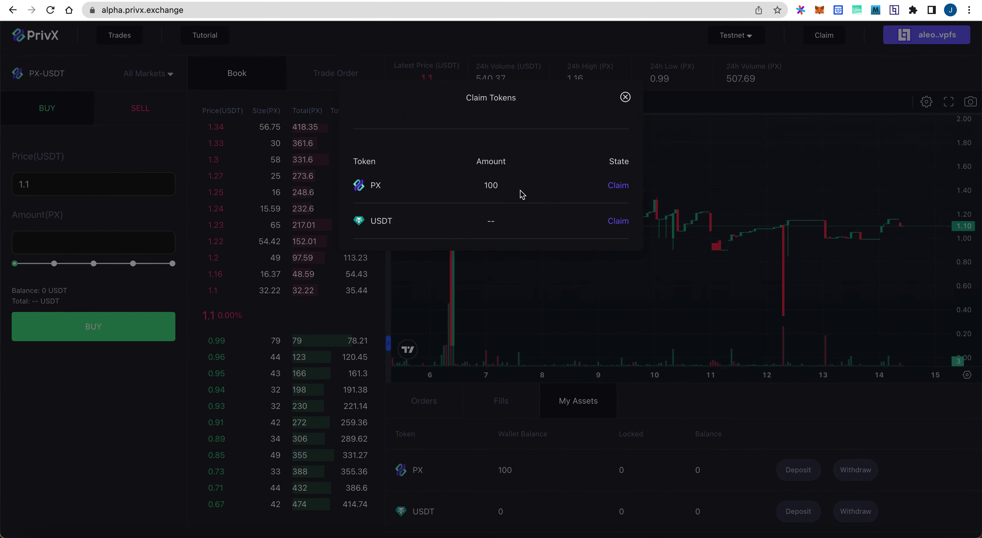
pyautogui.click(618, 186)
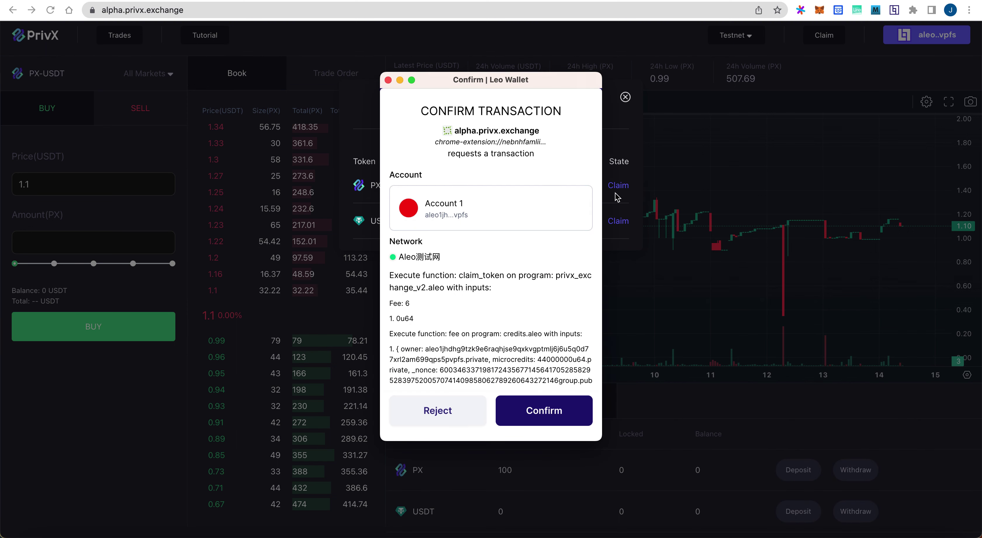
pyautogui.click(537, 408)
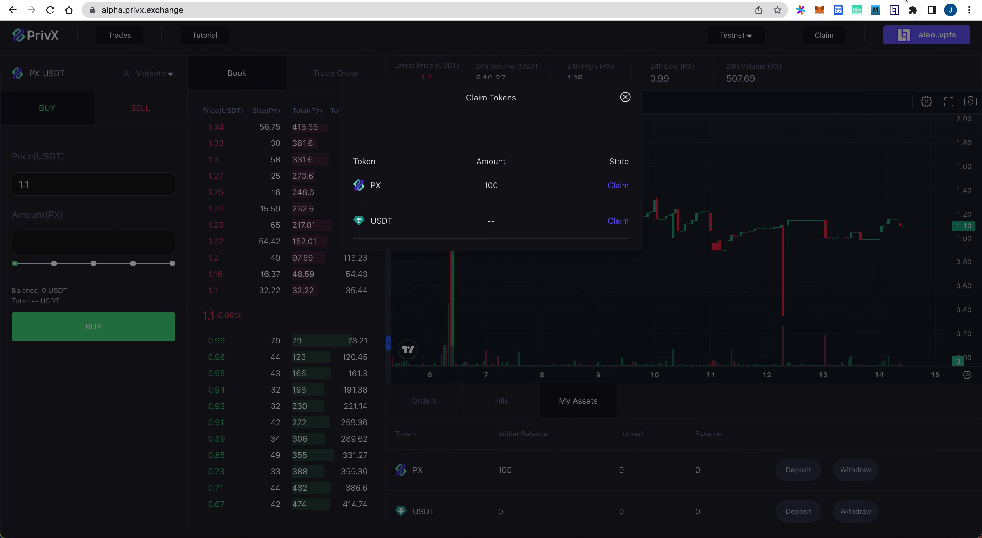
pyautogui.click(909, 1)
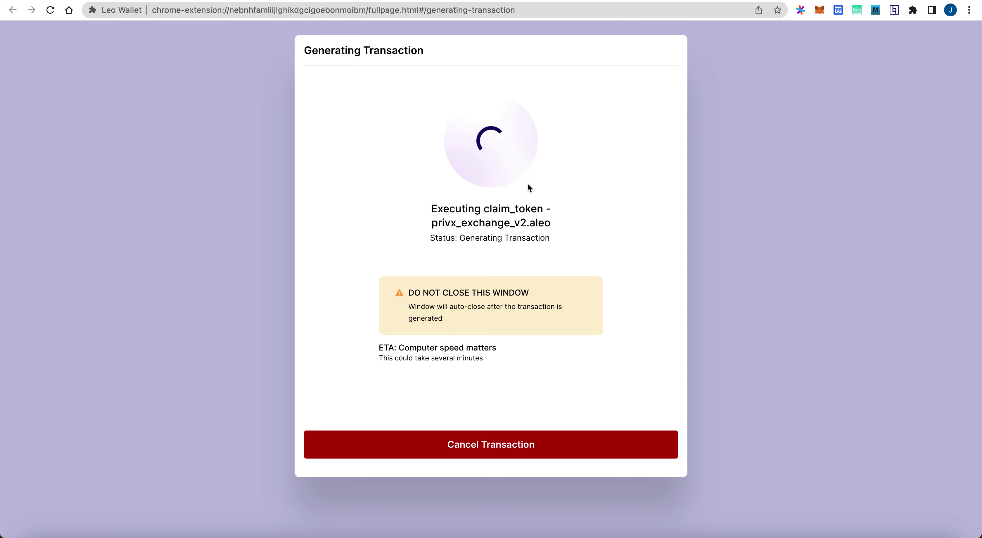
# Open Leo Wallet's settings and look through the available options
pyautogui.click(894, 10)
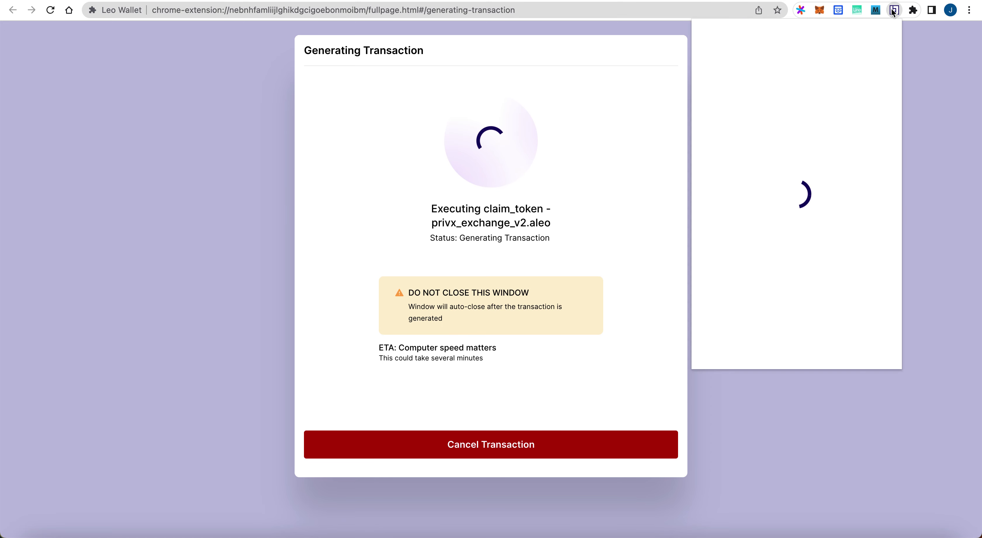
pyautogui.click(887, 40)
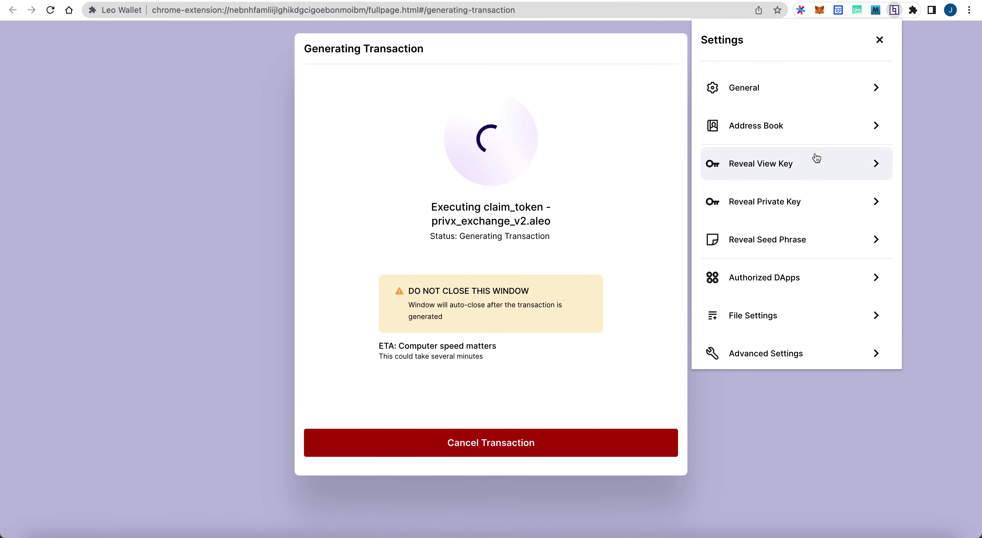
pyautogui.scroll(-2, 801, 210)
pyautogui.click(776, 298)
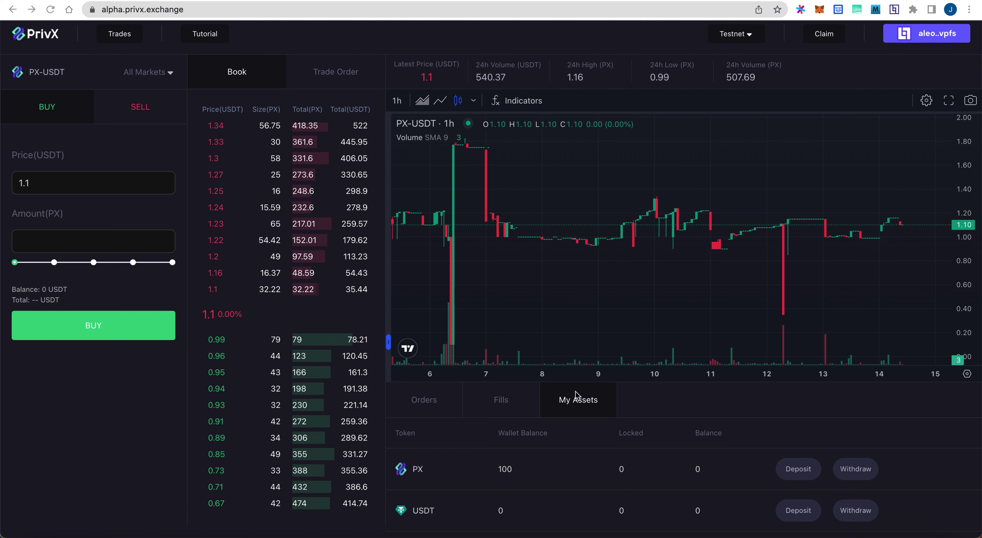
# Deposit 50 PX from the wallet into the exchange and approve the deposit transaction in Leo Wallet
pyautogui.click(586, 405)
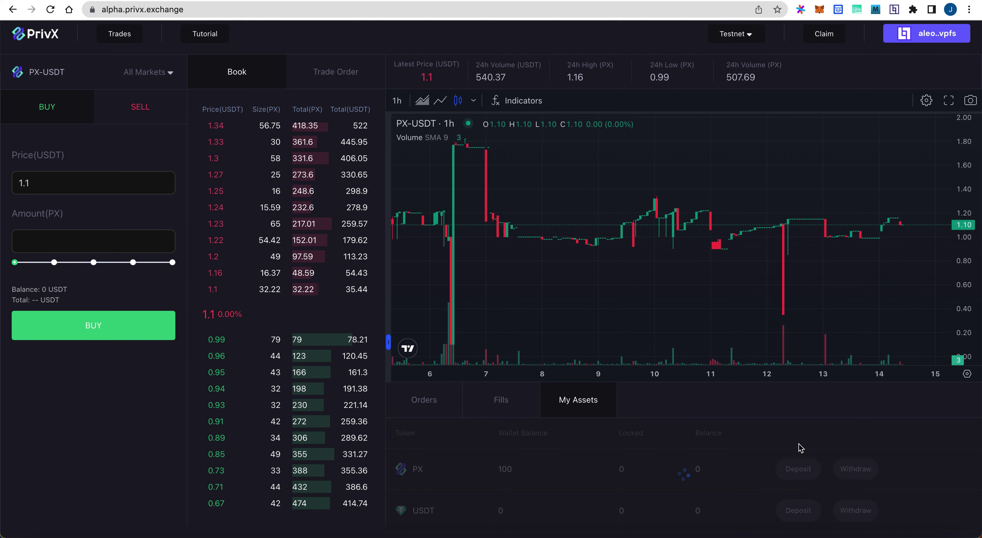
pyautogui.click(799, 471)
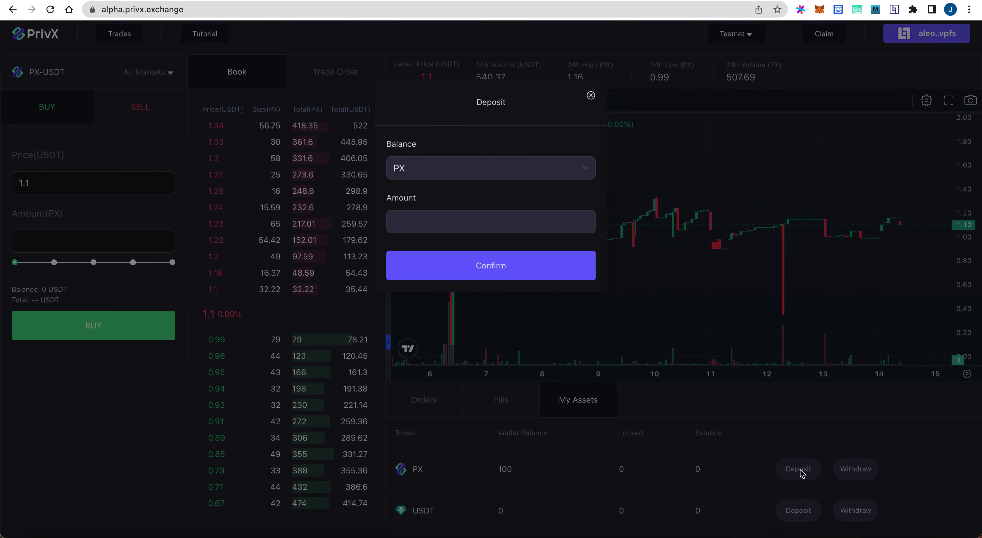
pyautogui.click(447, 218)
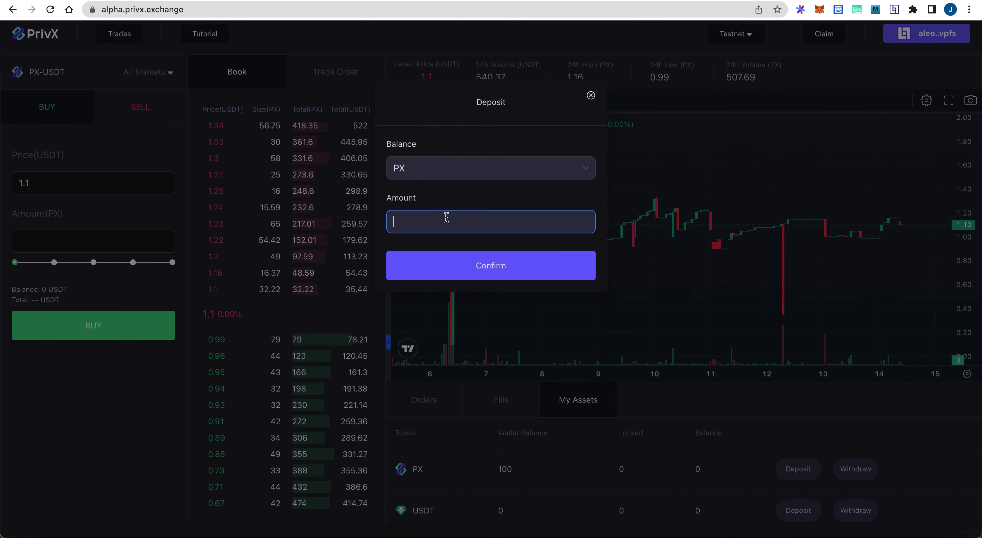
pyautogui.write('10')
pyautogui.click(465, 265)
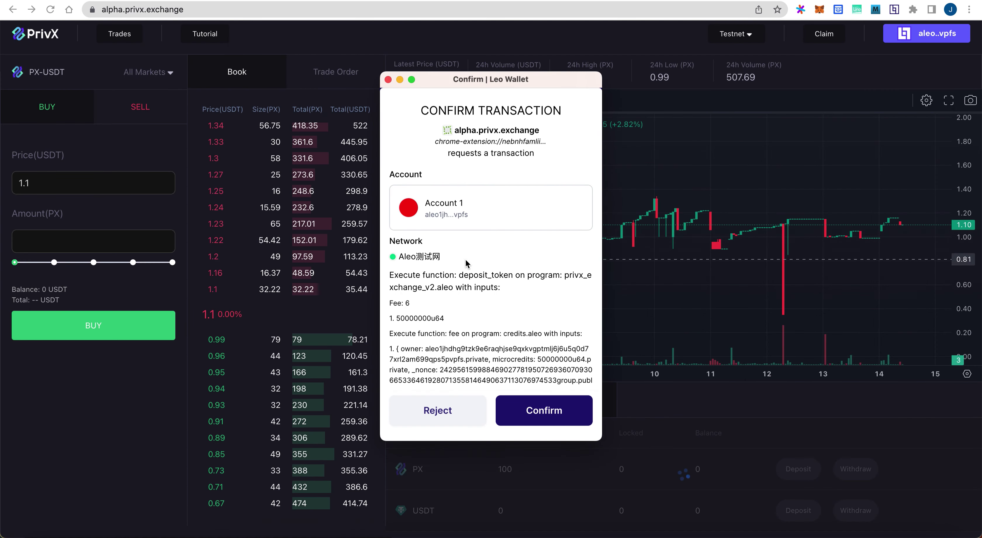
pyautogui.click(541, 415)
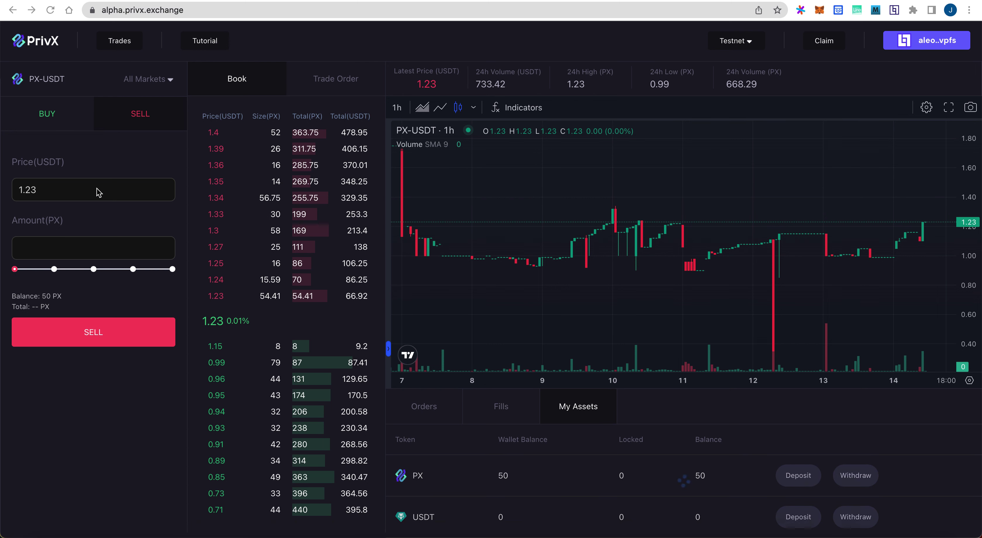
# Place a sell order for 10 PX at a price of 0.99 USDT and approve it in Leo Wallet
pyautogui.click(76, 188)
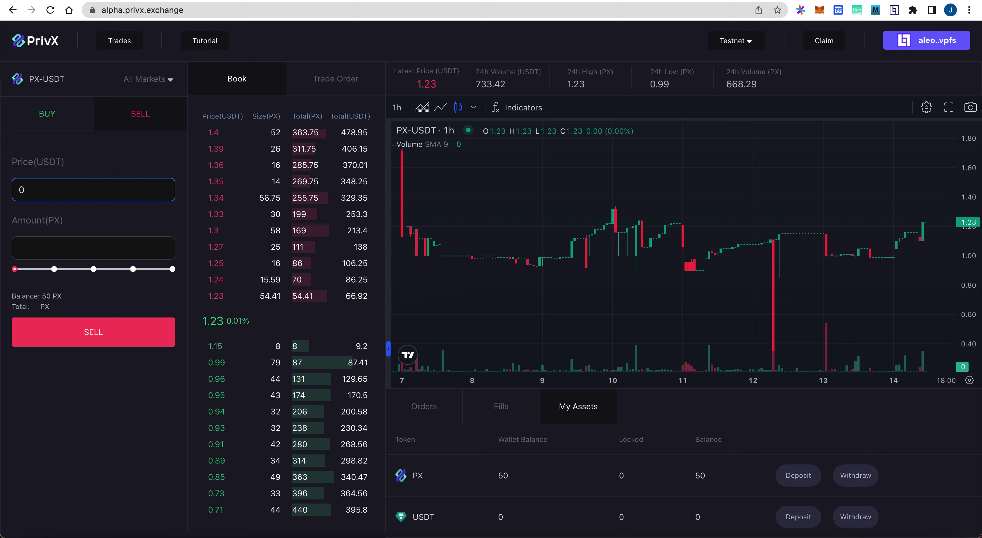
pyautogui.click(63, 242)
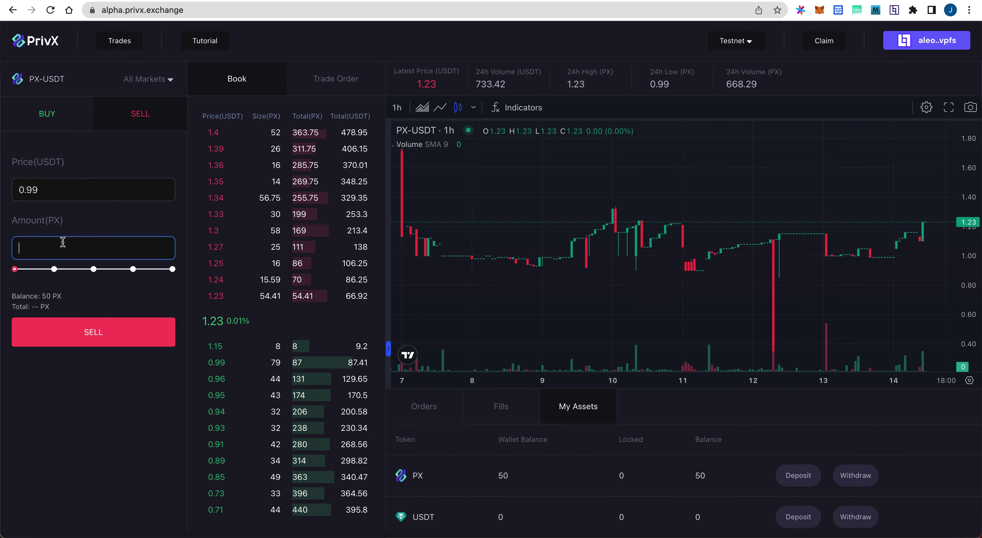
pyautogui.write('10')
pyautogui.click(95, 333)
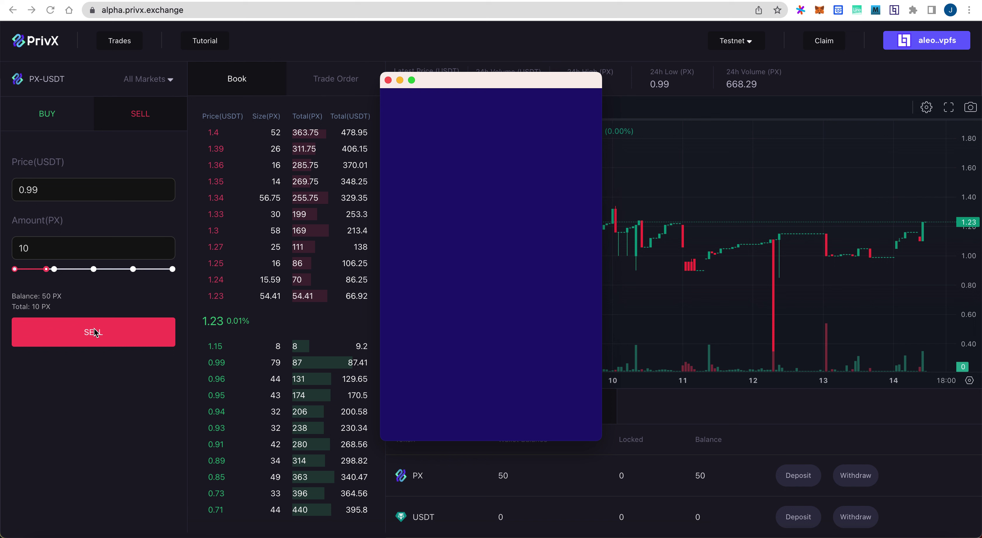
pyautogui.click(547, 410)
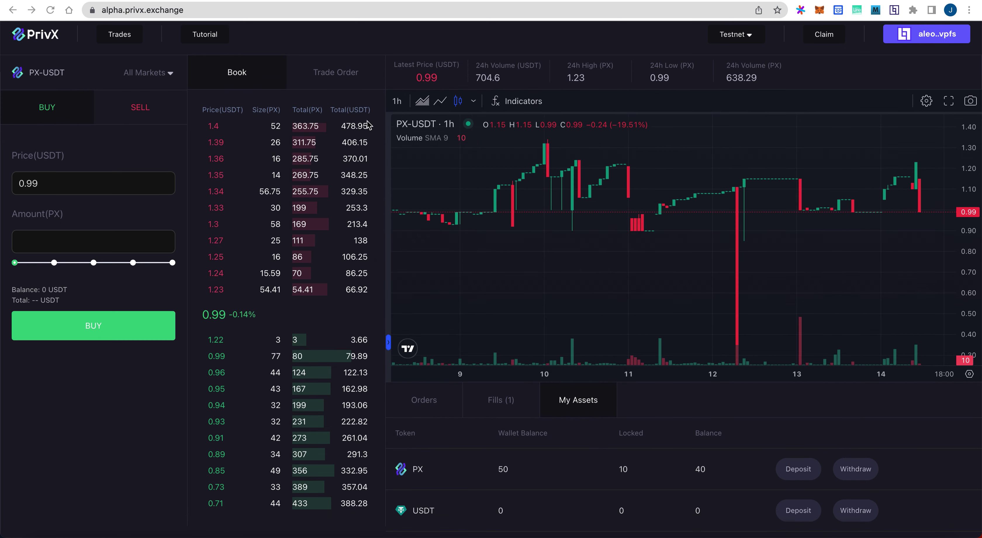